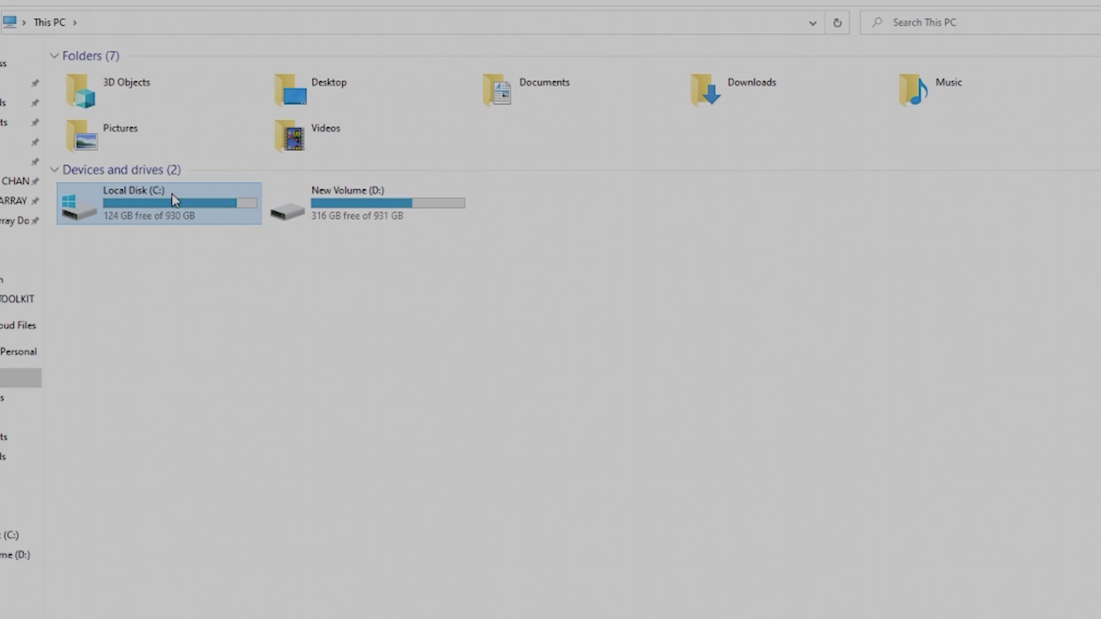
Step: Browse to C:\Users\USER\AppData\Roaming\Microsoft Flight Simulator and select the UserCfg file
double_click(172, 197)
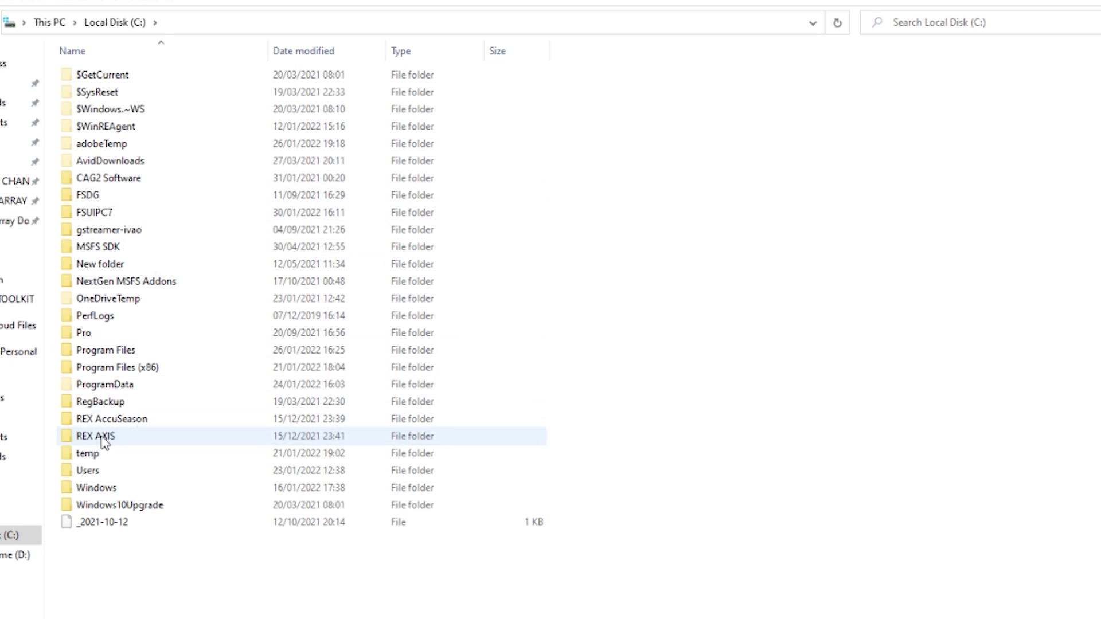
double_click(99, 472)
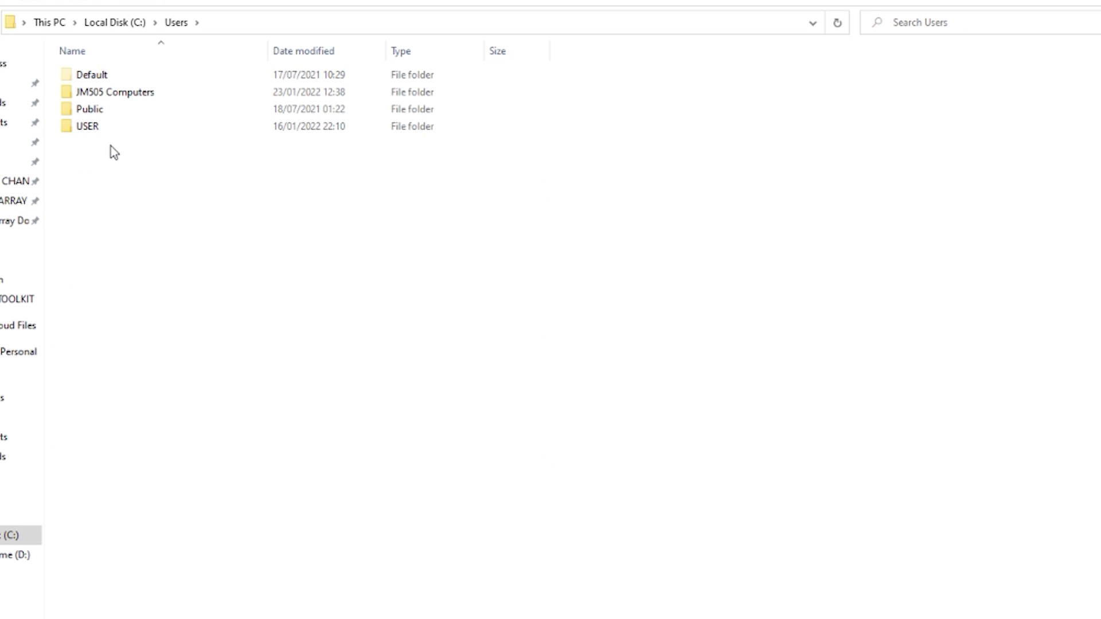
double_click(102, 127)
click(98, 162)
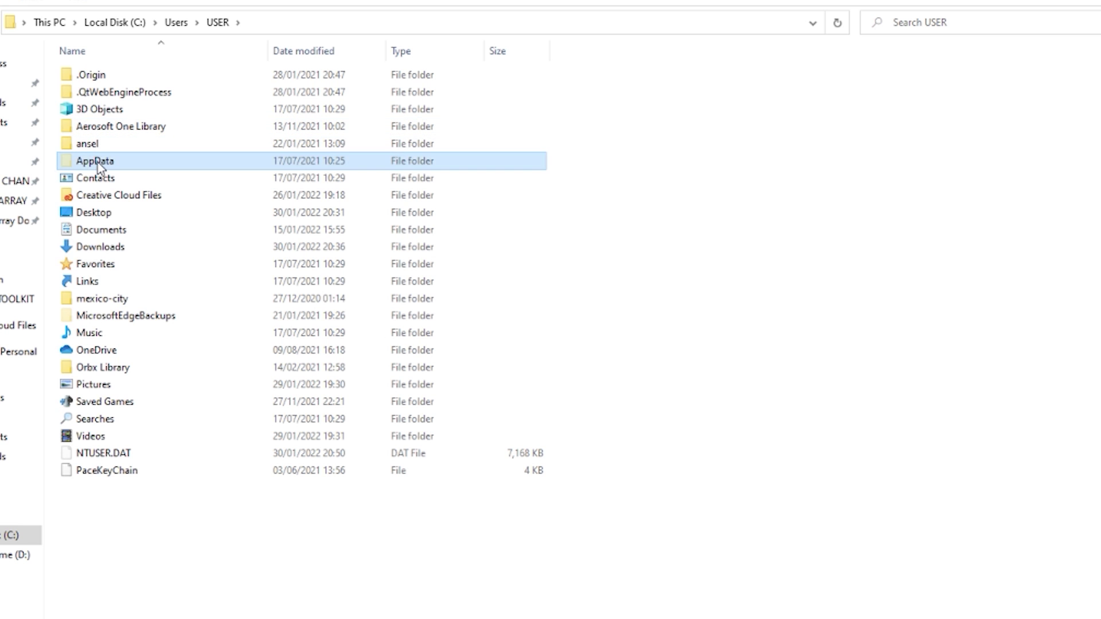
double_click(98, 162)
double_click(95, 109)
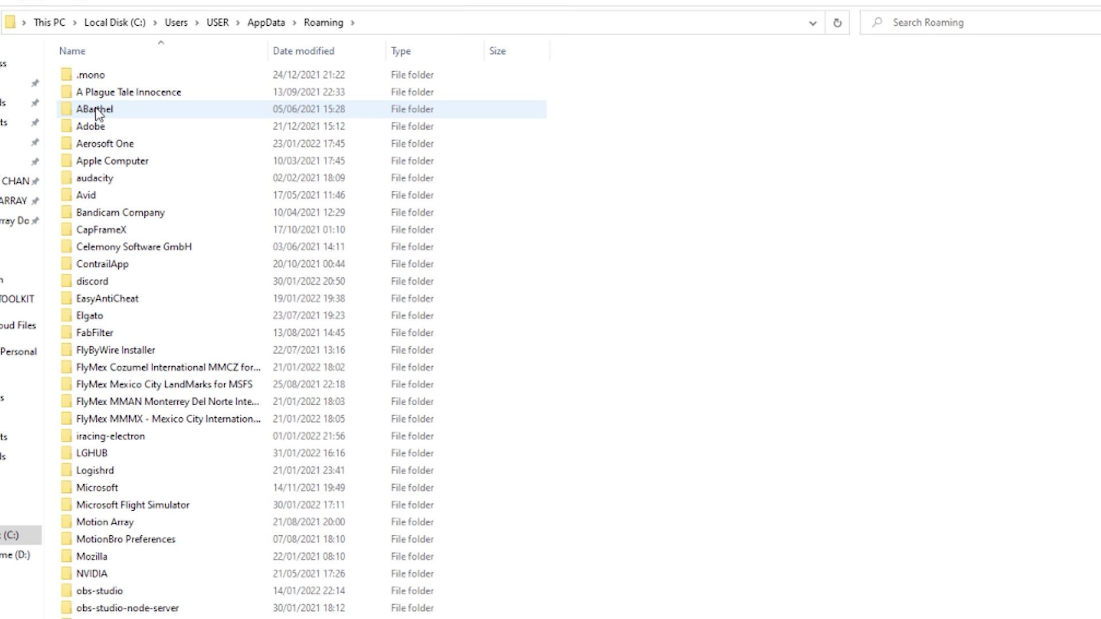
double_click(107, 507)
click(117, 491)
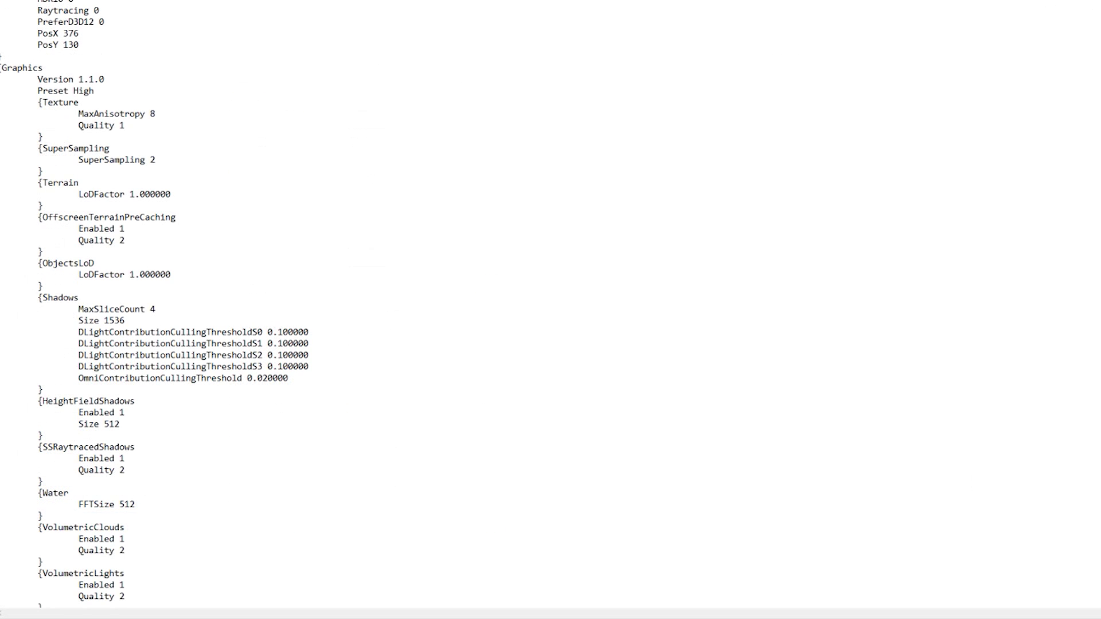
Step: Change the last PostProcess Sharpen value from 1 to 0 in UserCfg and save it
scroll(155, 304, down, 20)
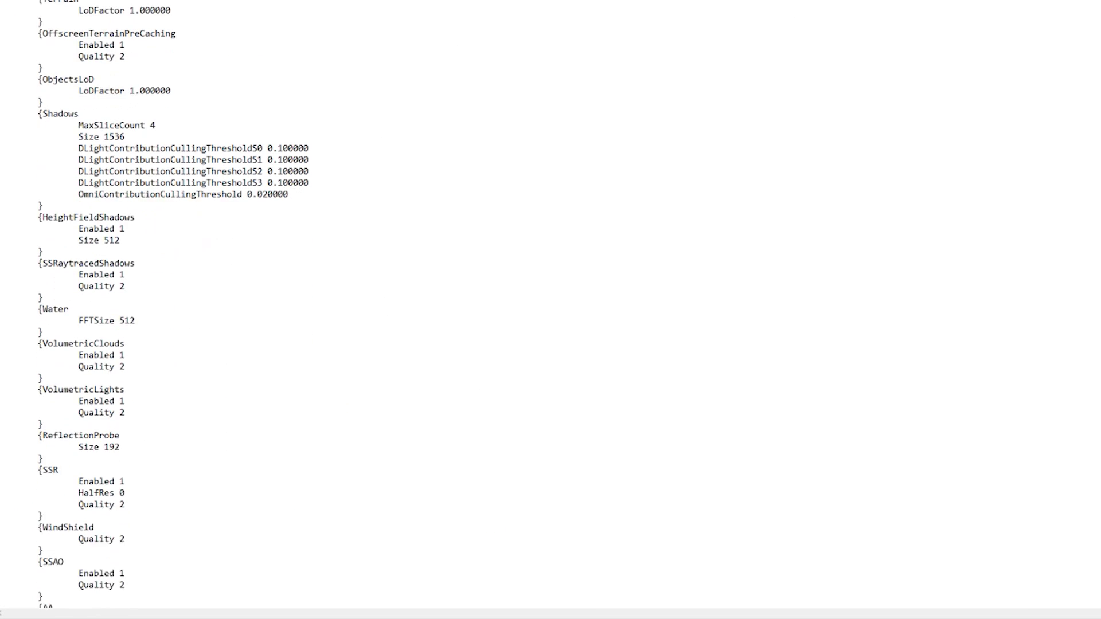
scroll(154, 304, down, 20)
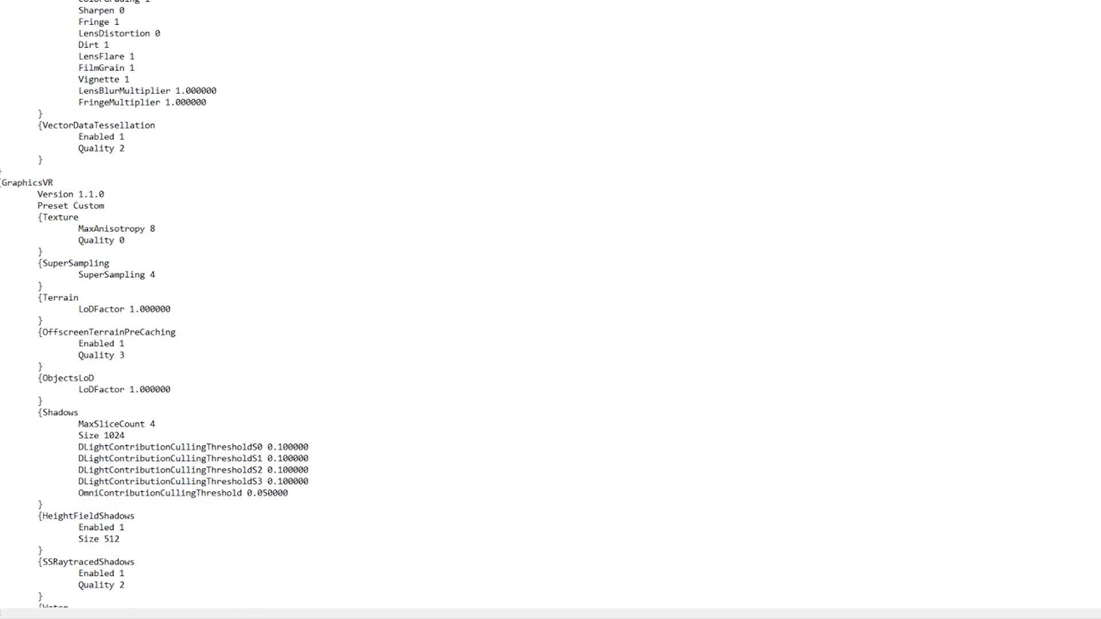
scroll(155, 305, down, 17)
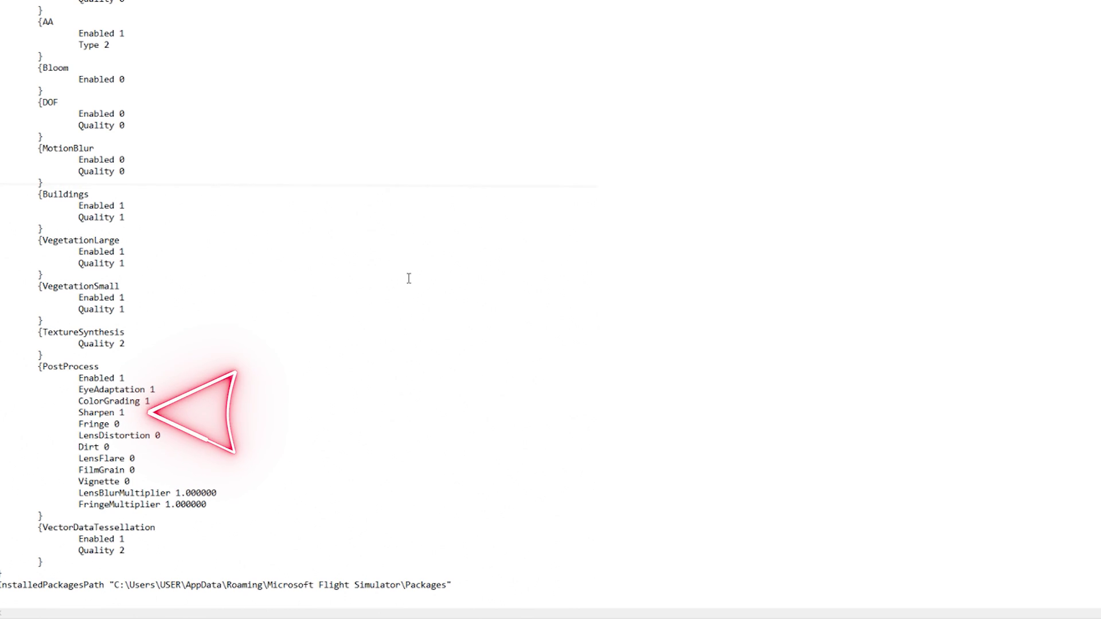
click(125, 413)
key(BackSpace)
text(0)
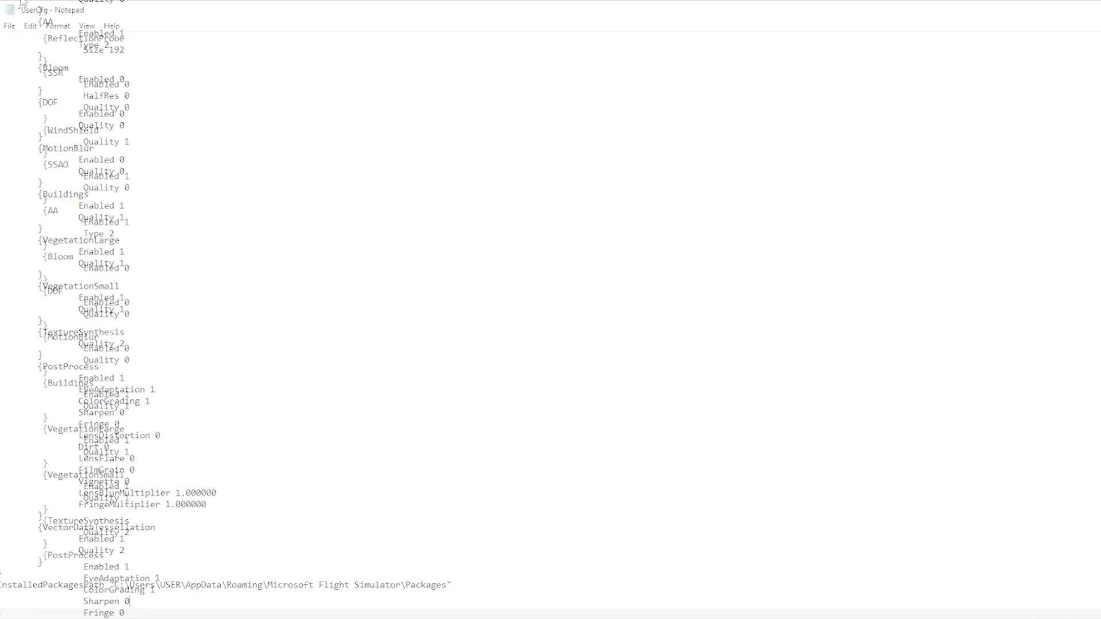
click(9, 26)
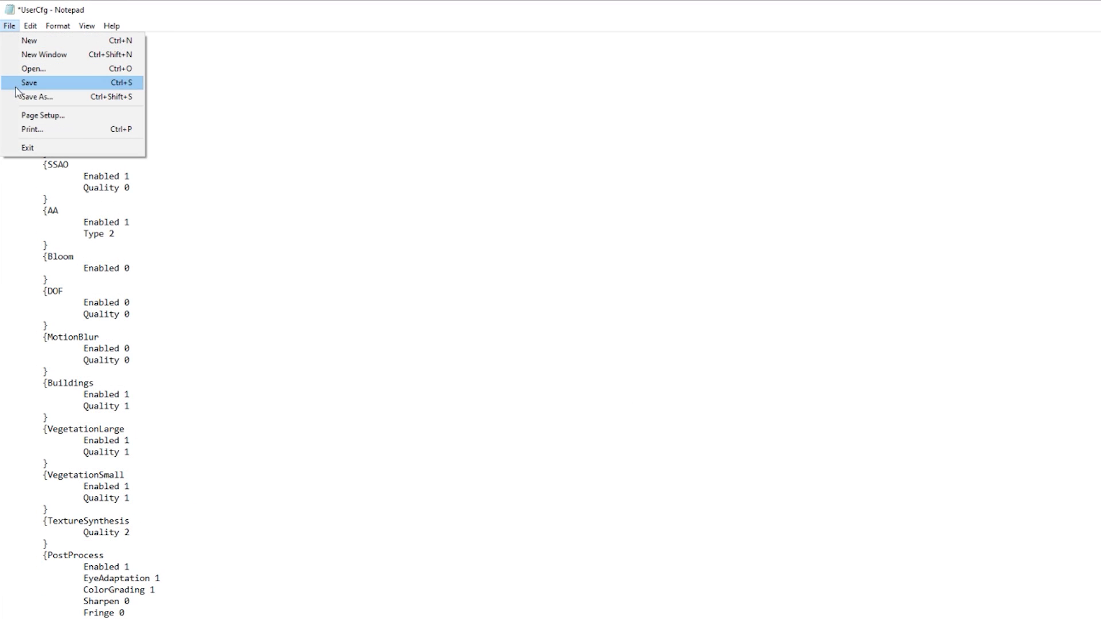
click(35, 82)
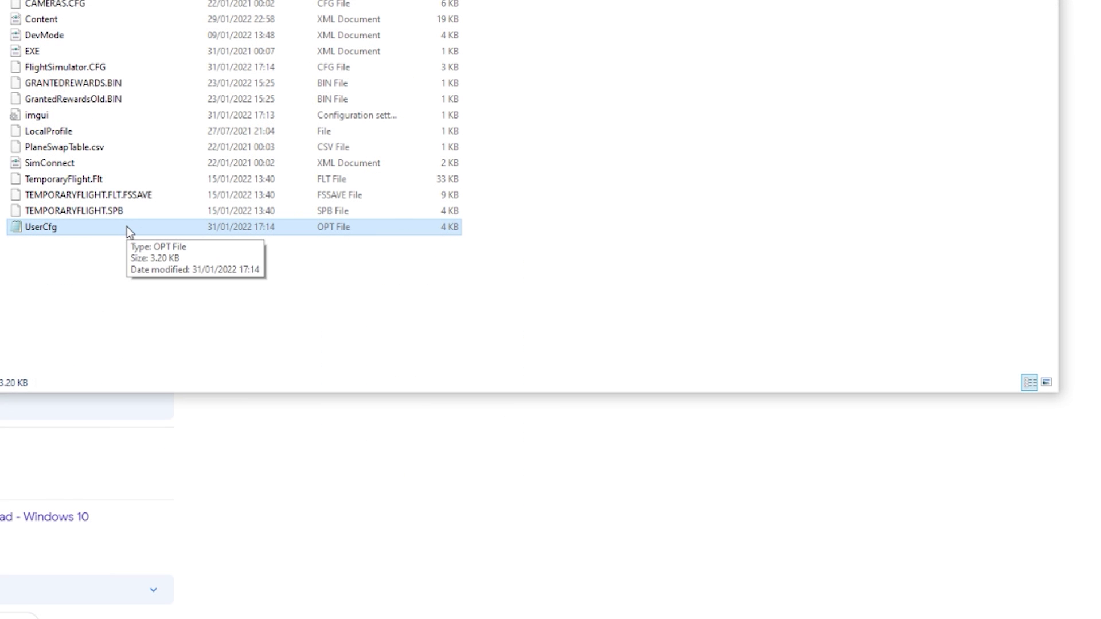
Step: Tick Read-only in UserCfg's Properties, apply it, and close the dialog with OK
right_click(127, 227)
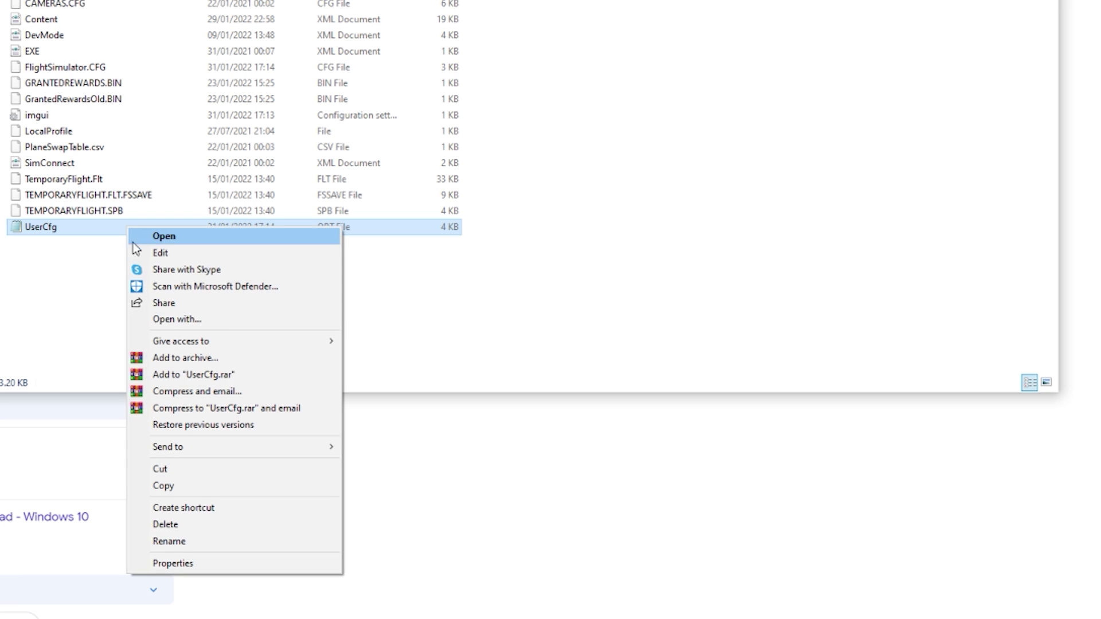
click(148, 563)
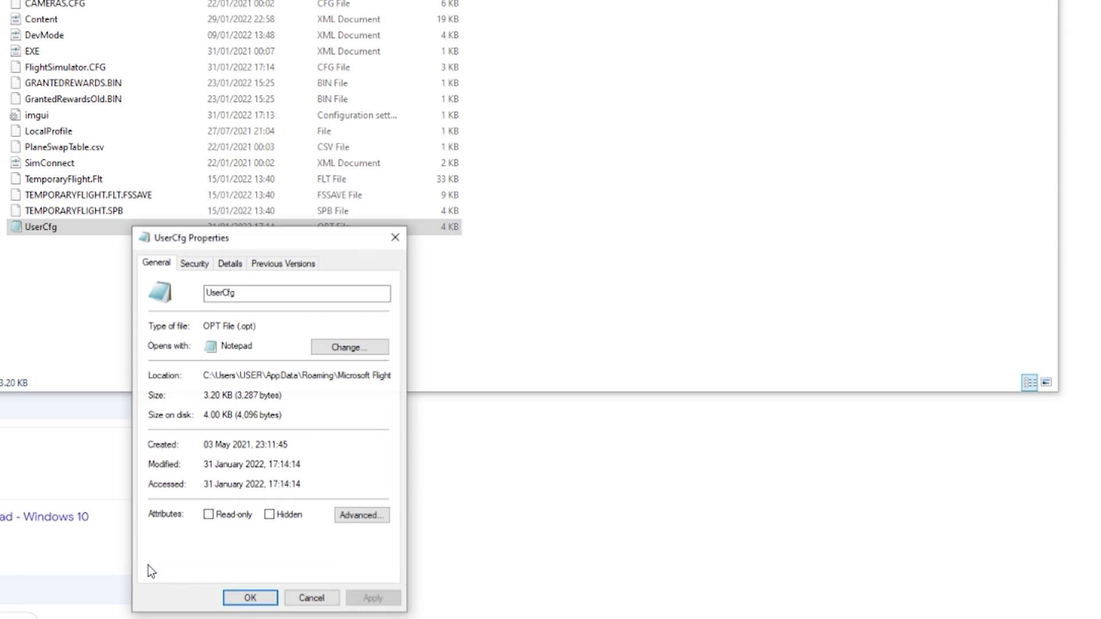
click(209, 515)
click(374, 599)
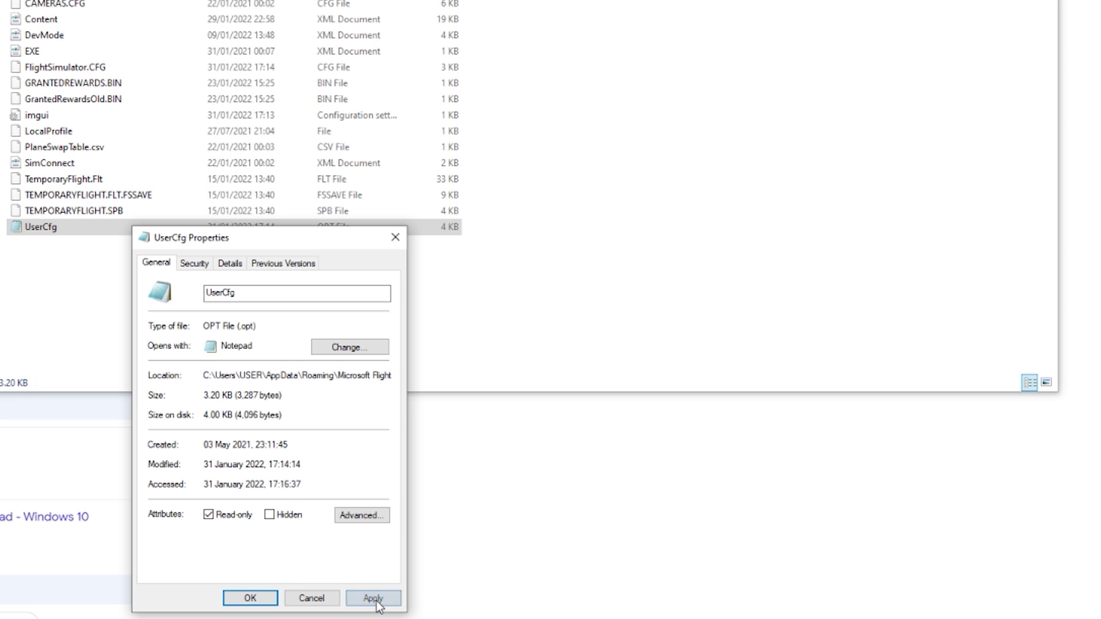
click(256, 601)
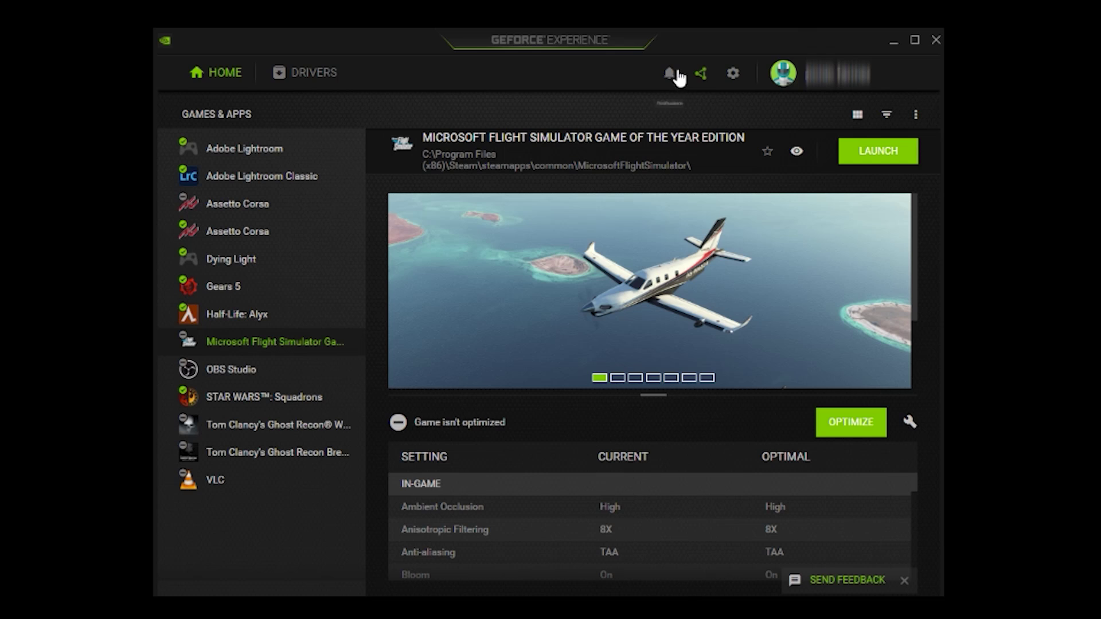
Step: In Games & Apps settings, leave 'Automatically optimize newly added games' unchecked
click(733, 75)
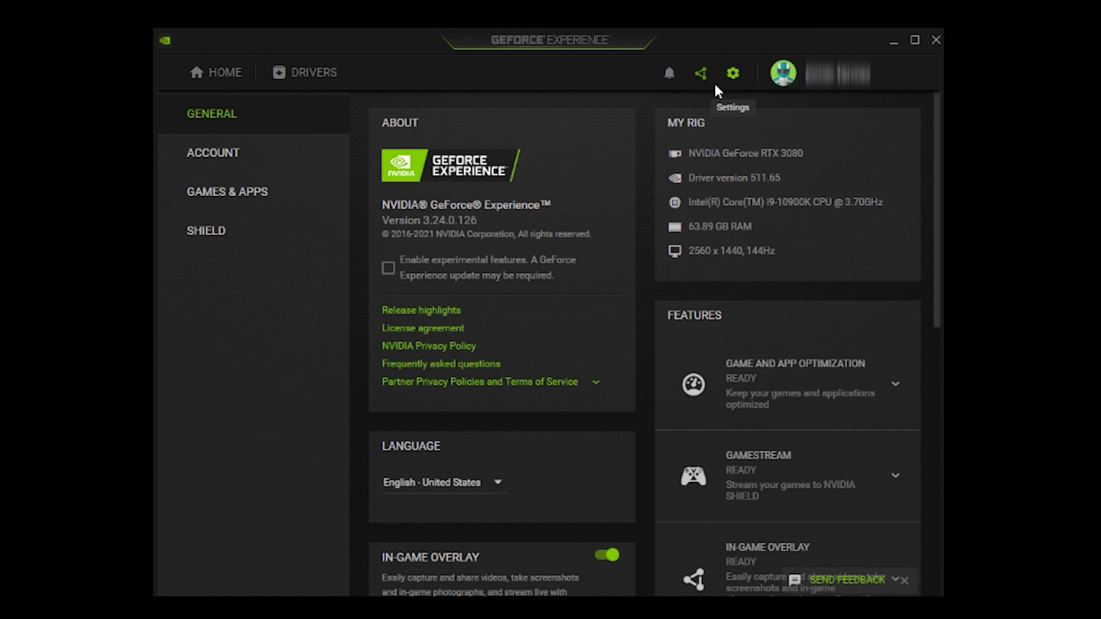
click(238, 193)
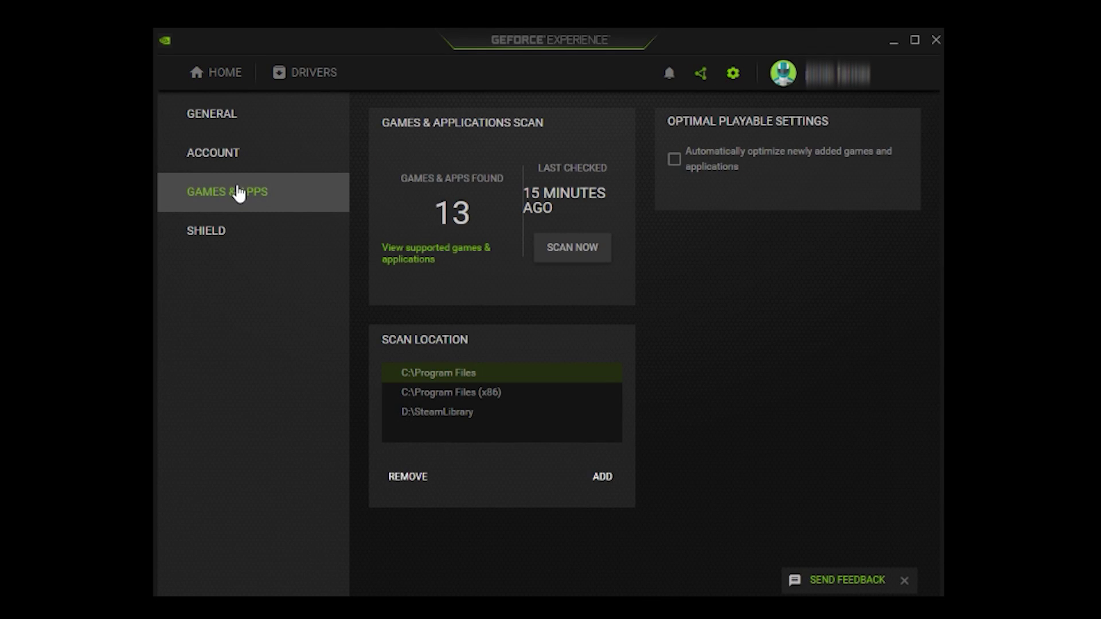
click(675, 162)
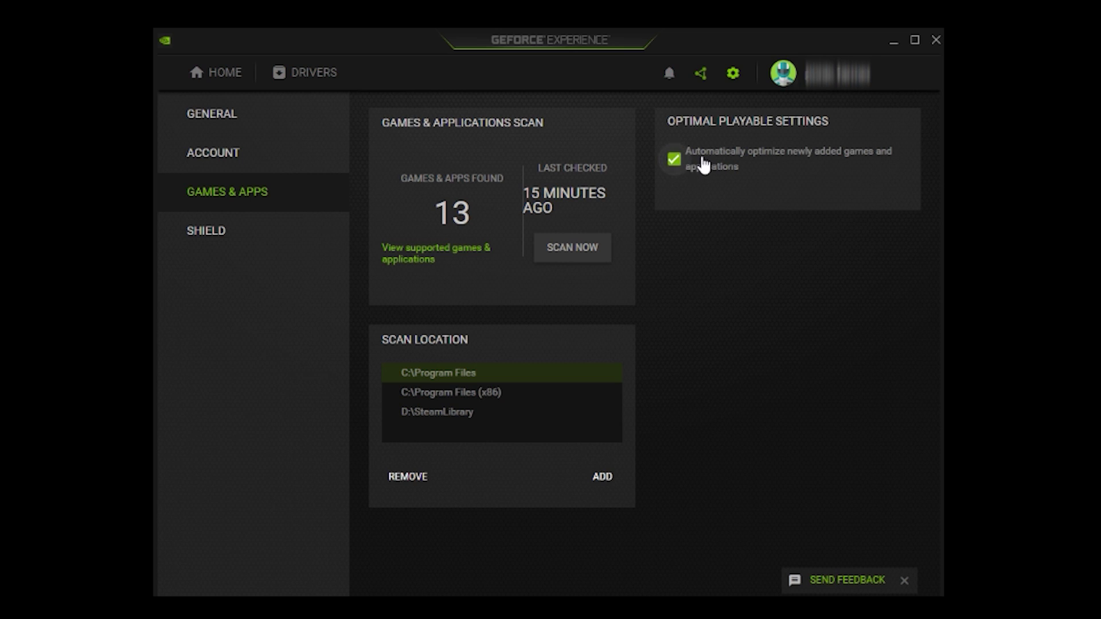
click(680, 165)
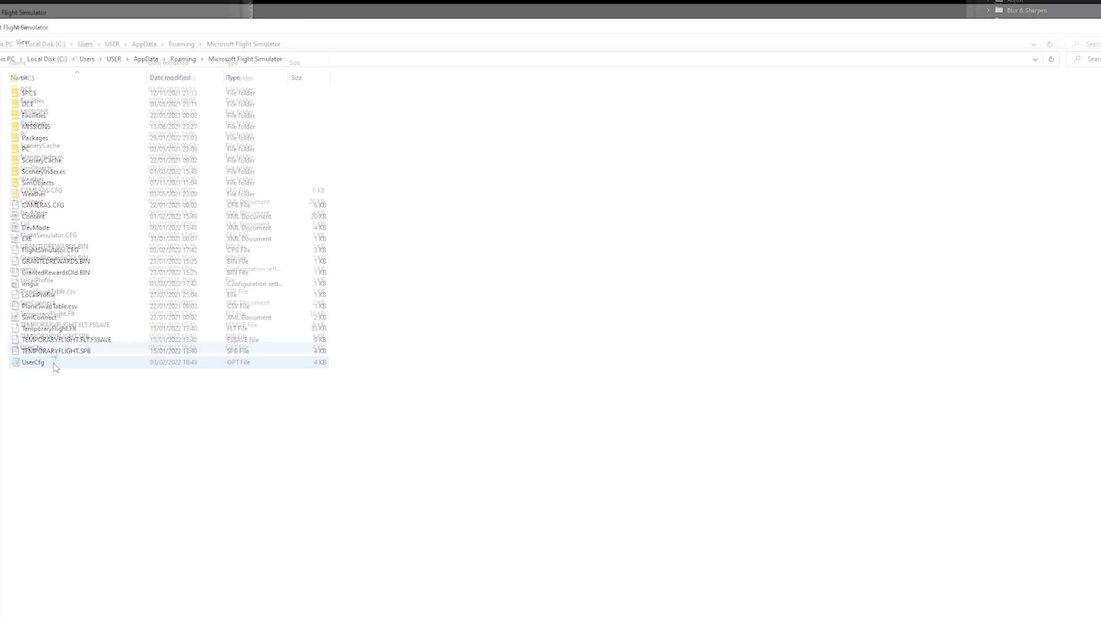
Step: Clear UserCfg's Read-only attribute in Properties and apply the change
right_click(55, 366)
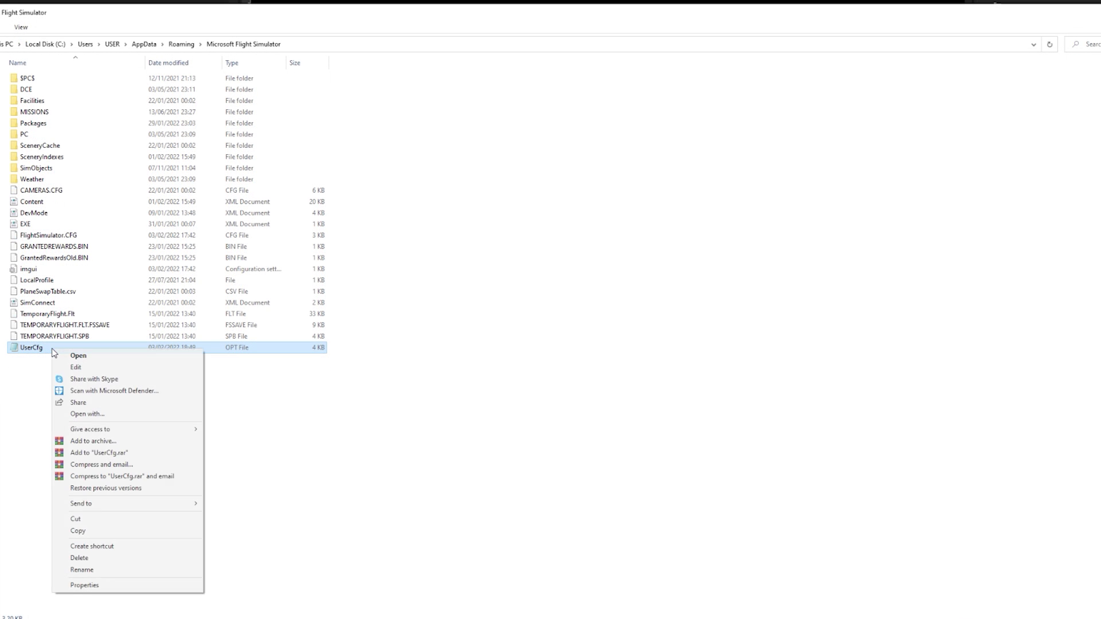
click(67, 585)
click(109, 545)
click(221, 605)
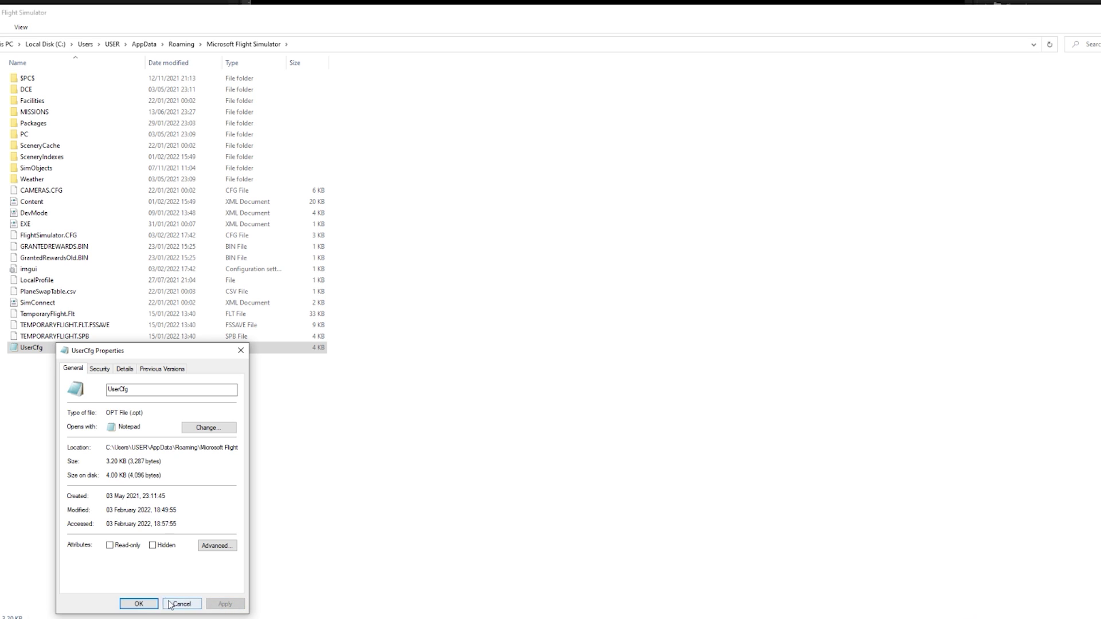
click(138, 604)
Step: Change the PostProcess Sharpen value from 0 to 1 in UserCfg, save, and close Notepad
double_click(97, 348)
scroll(338, 335, down, 20)
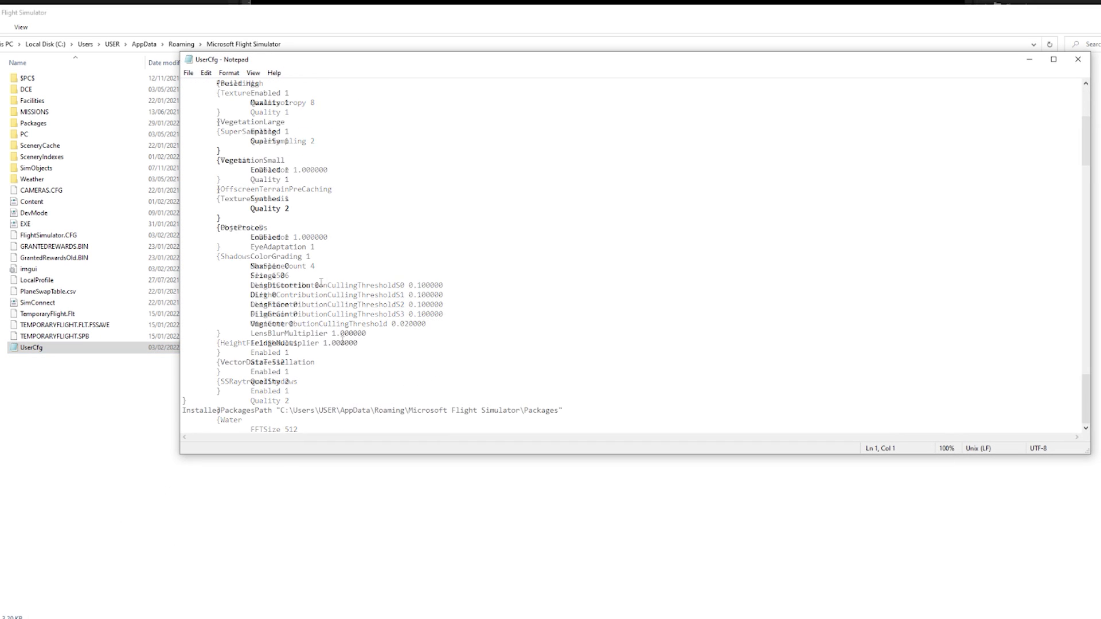
click(297, 267)
key(BackSpace)
text(1)
click(188, 73)
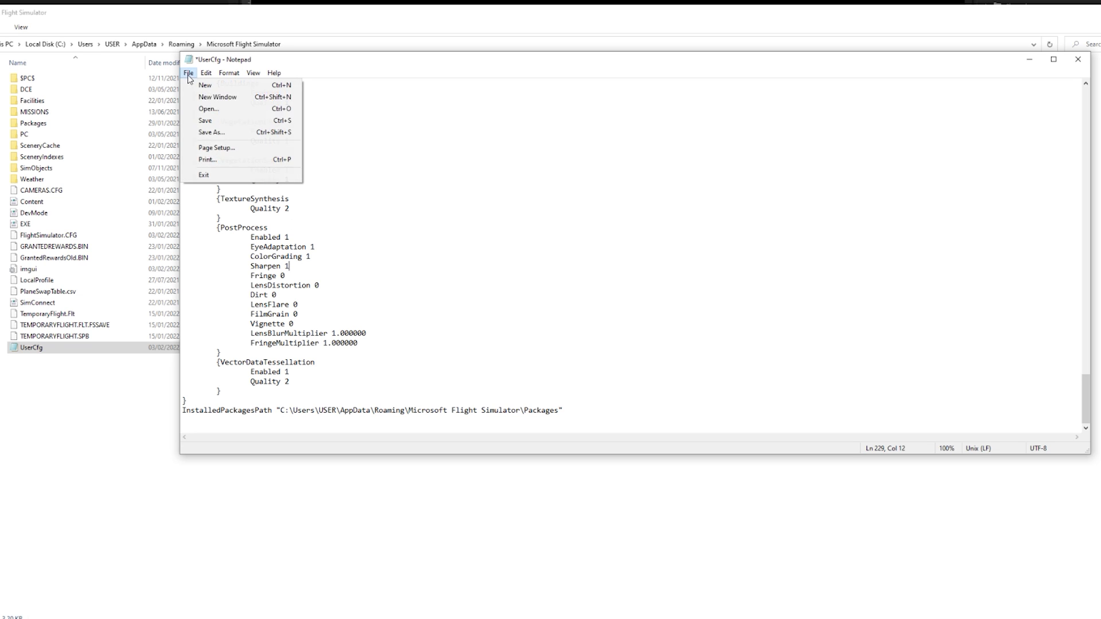
click(207, 121)
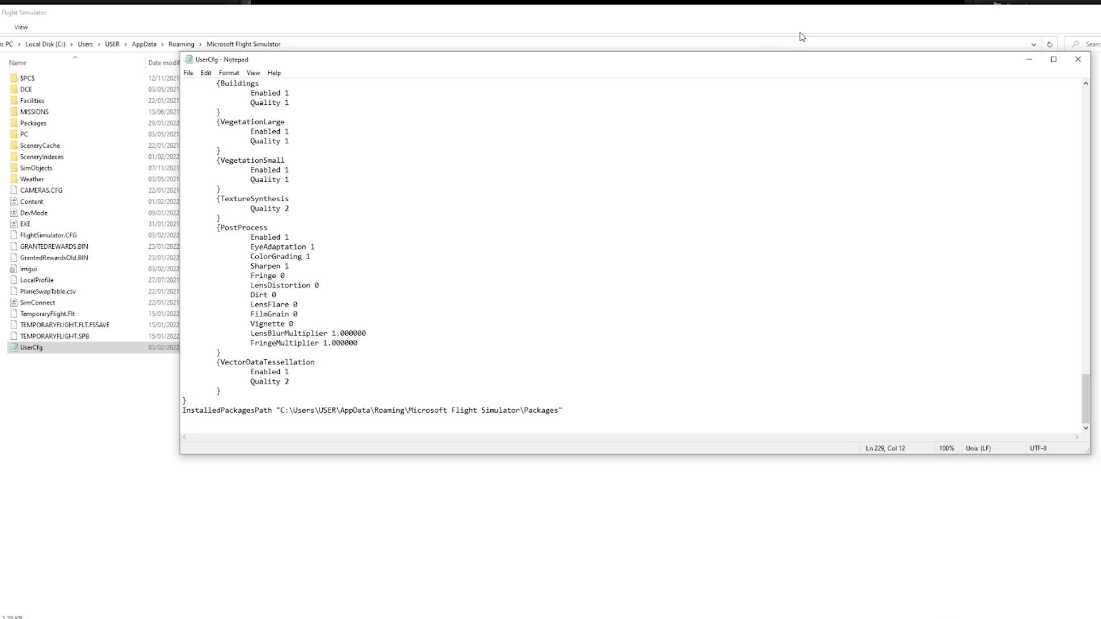
click(1078, 59)
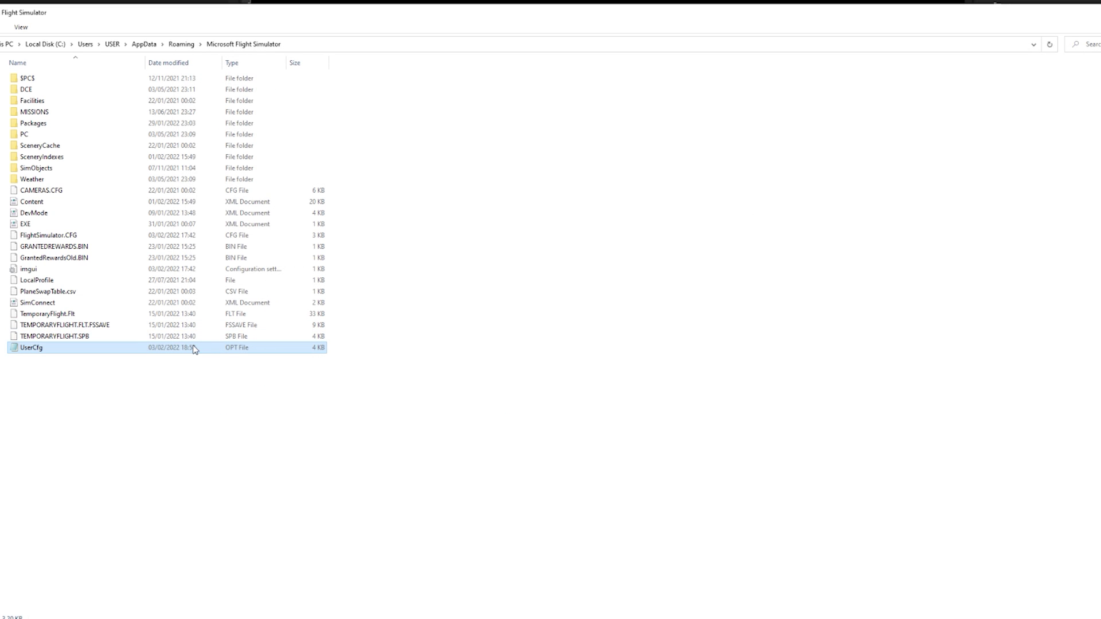
Step: Reapply UserCfg's Read-only setting in Properties and confirm with OK
right_click(92, 351)
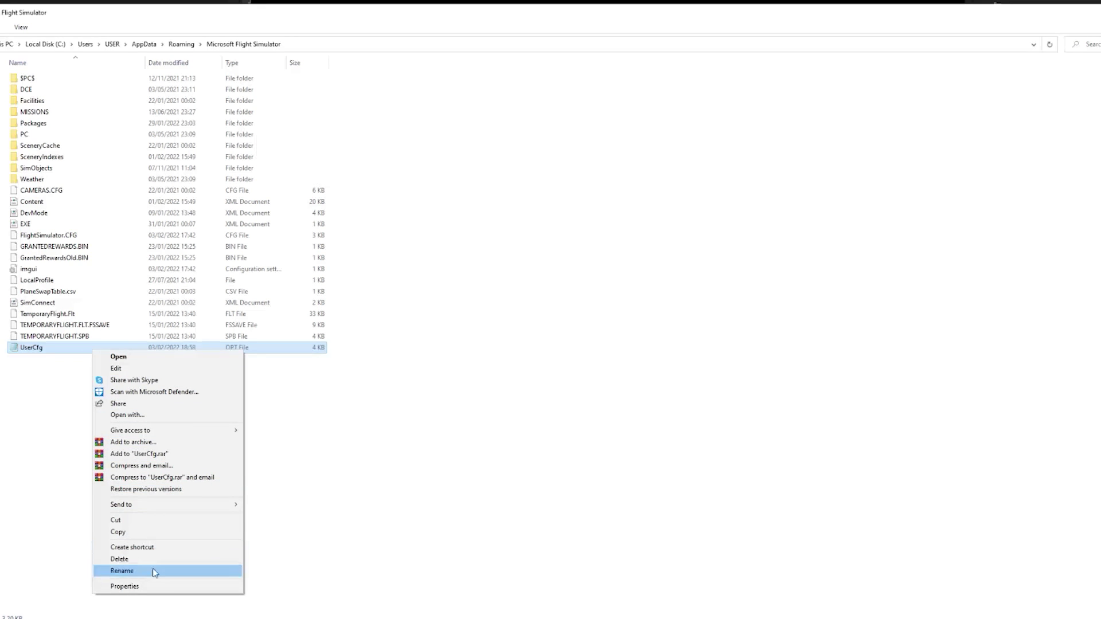
click(153, 585)
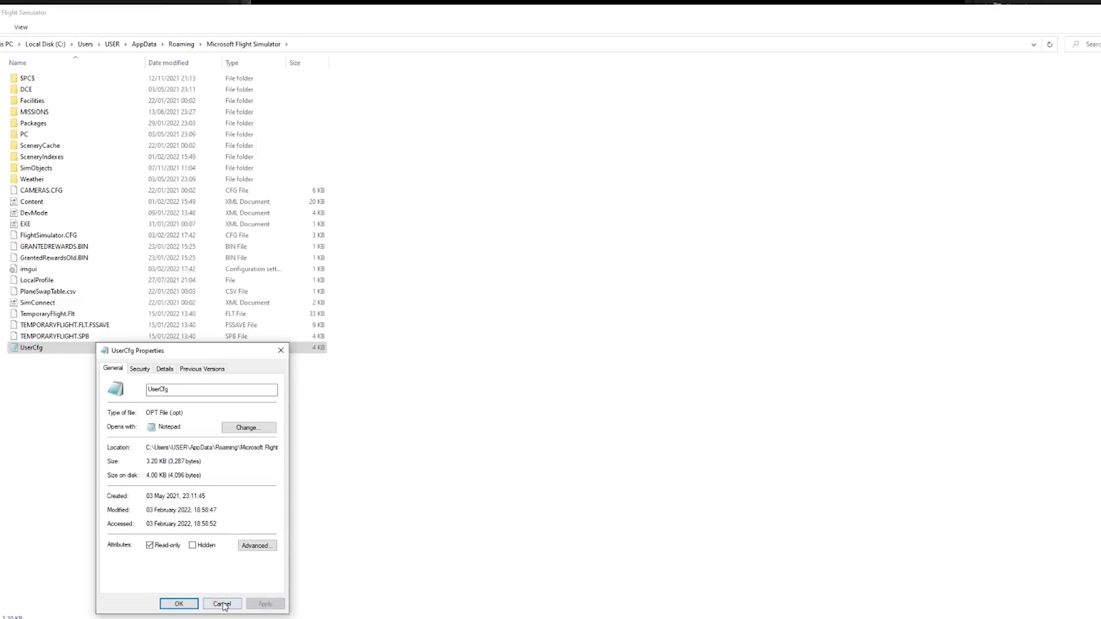
click(179, 604)
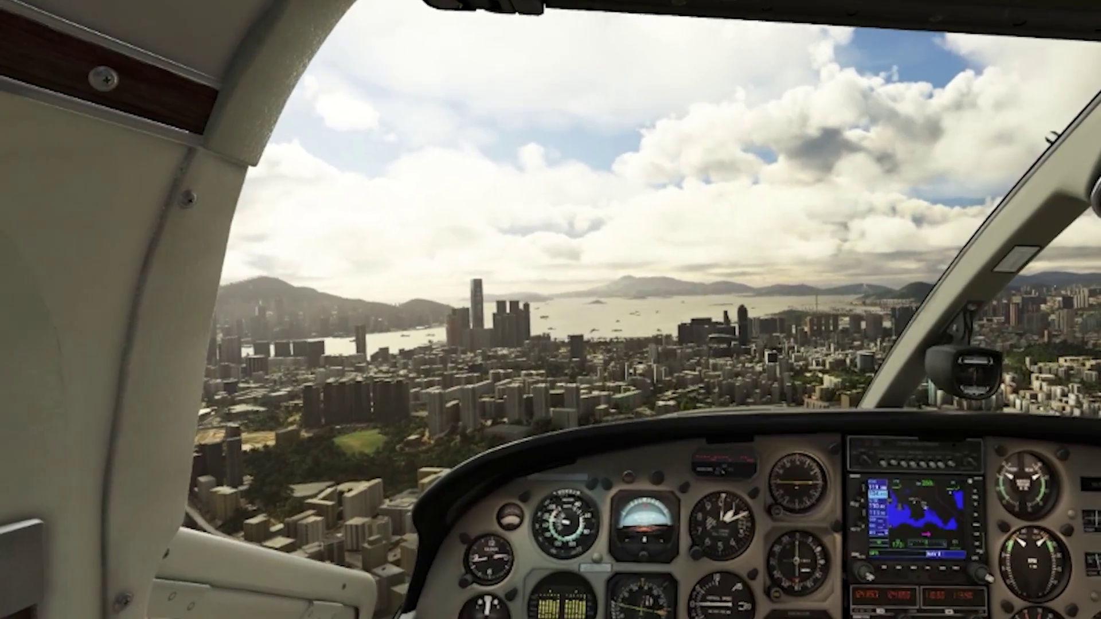